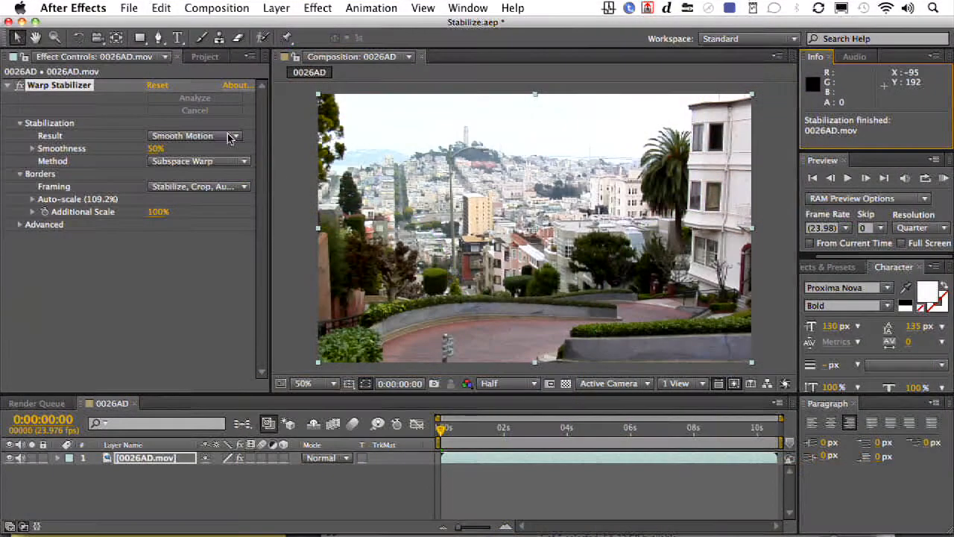
Set the Warp Stabilizer result to No Motion and its method to Perspective
{"action": "left_click", "coordinate": [224, 137]}
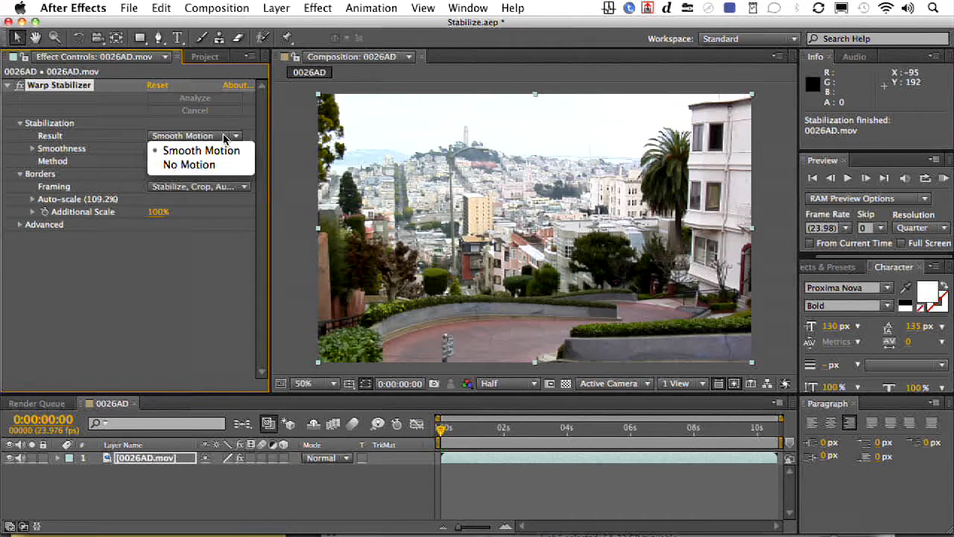
{"action": "left_click", "coordinate": [201, 165]}
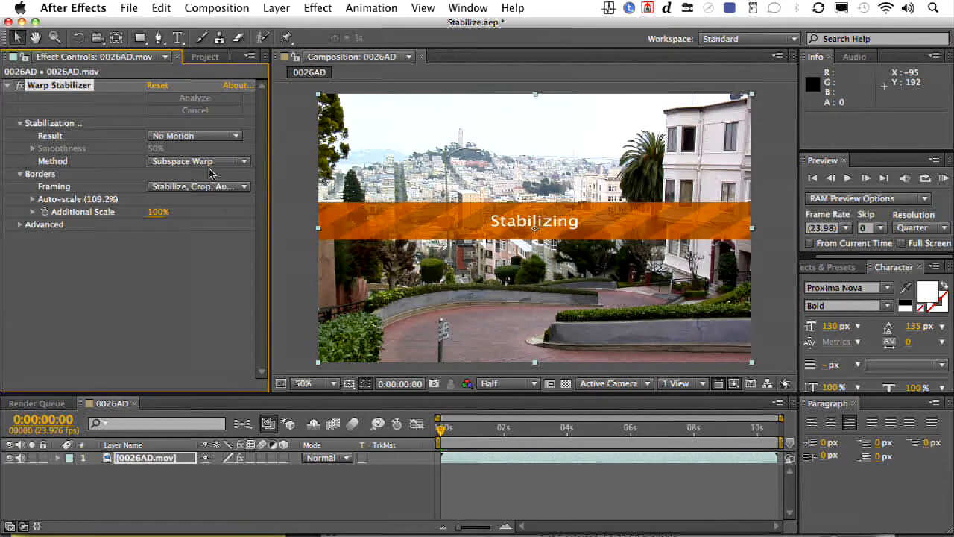
{"action": "left_click", "coordinate": [210, 164]}
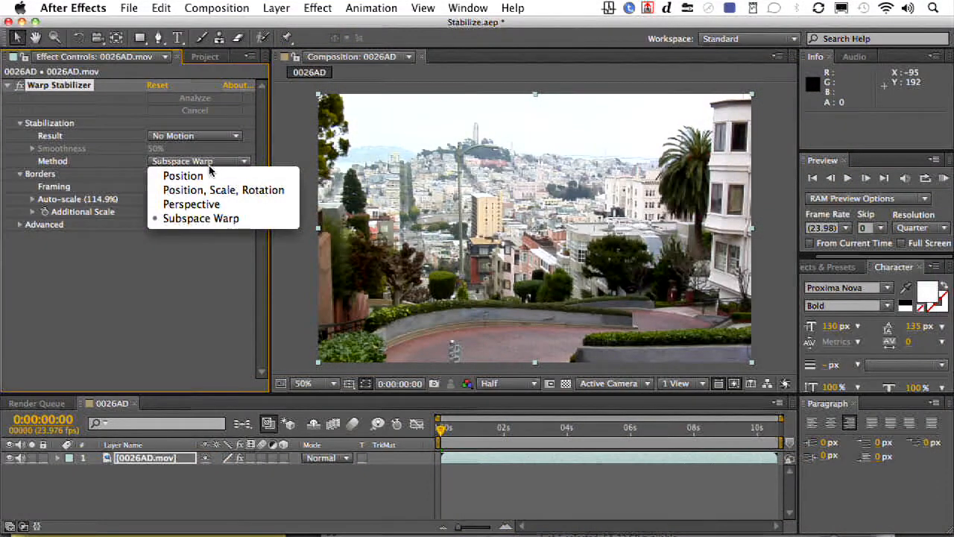
{"action": "left_click", "coordinate": [216, 203]}
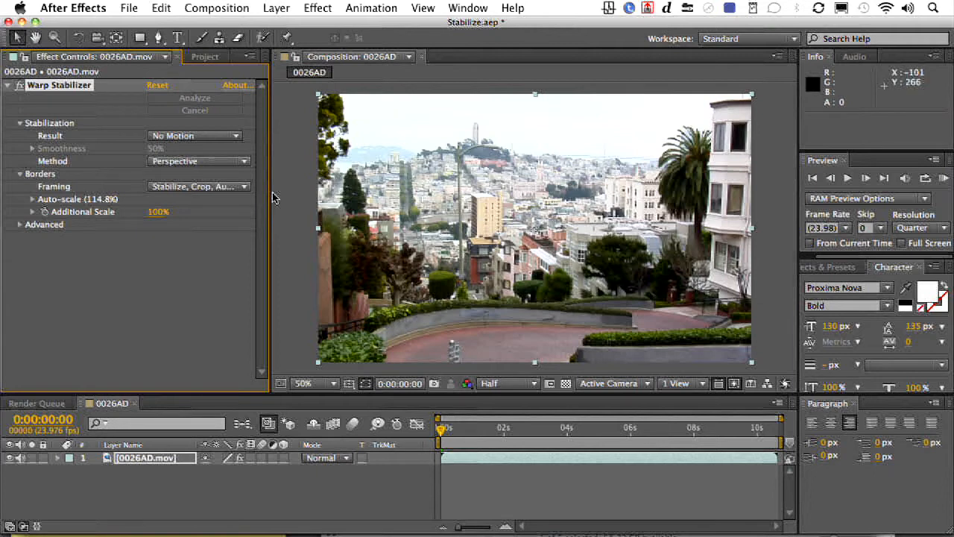
Play a RAM preview of the clip stabilized with the Perspective method, and stop it near the end
{"action": "left_click", "coordinate": [943, 180]}
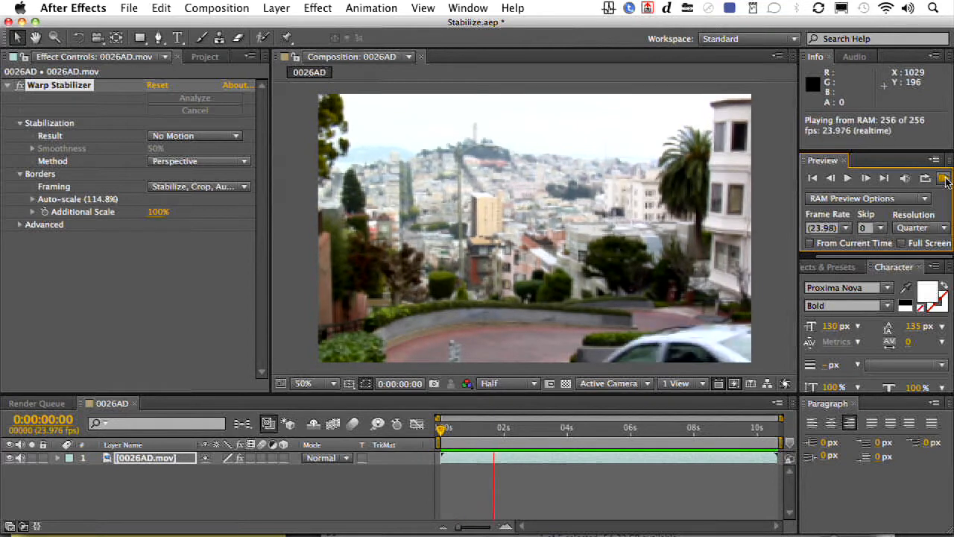
{"action": "key", "text": "XF86AudioRaiseVolume"}
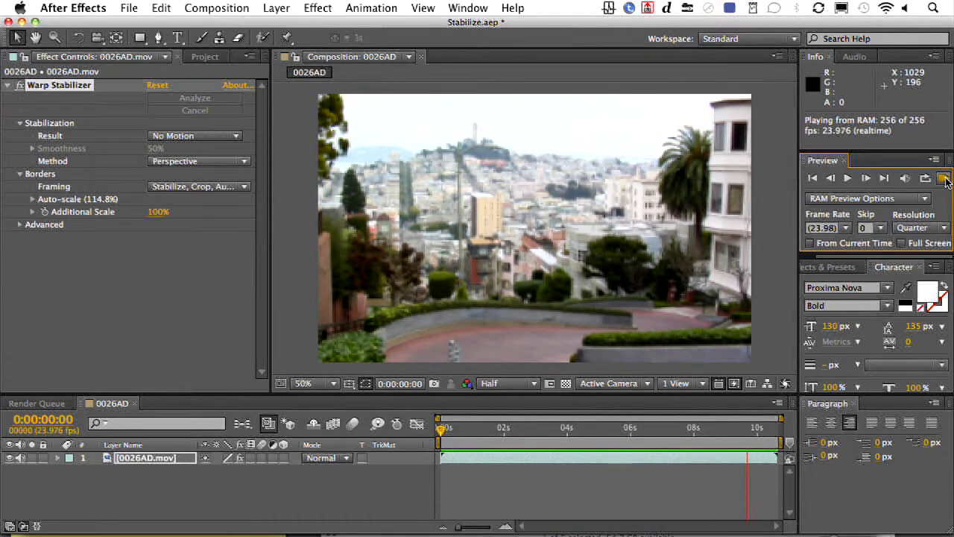
{"action": "left_click", "coordinate": [944, 181]}
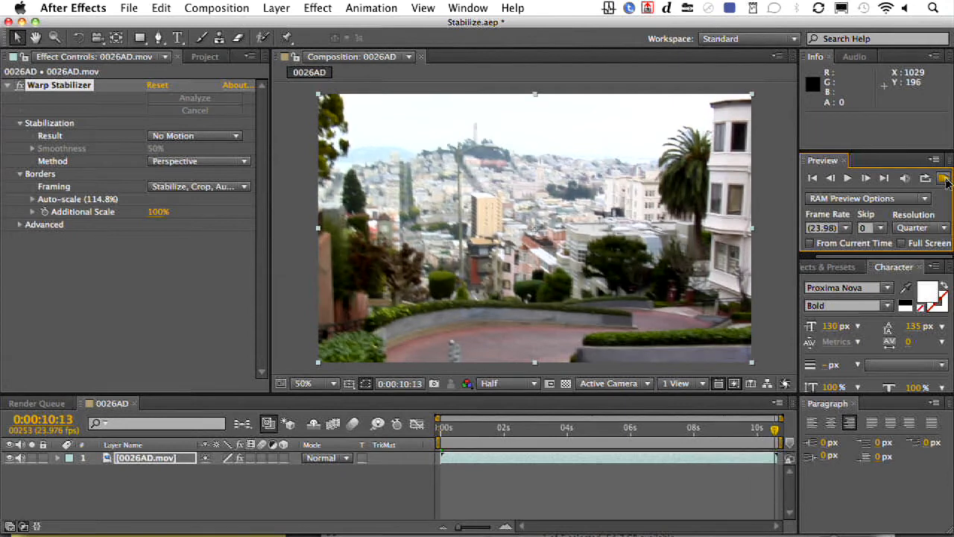
Set the stabilization method to Subspace Warp and play a RAM preview of the clip for comparison
{"action": "left_click", "coordinate": [212, 162]}
{"action": "left_click", "coordinate": [223, 217]}
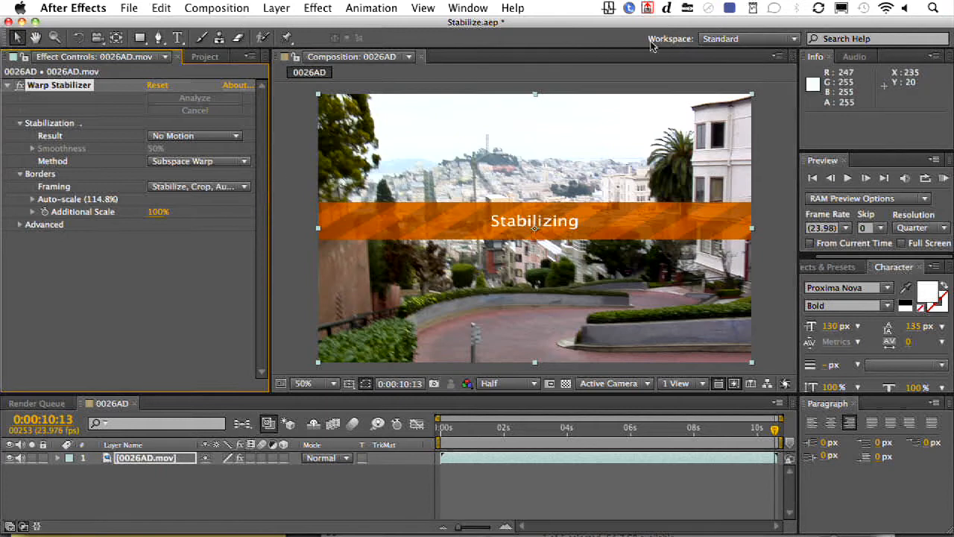
{"action": "left_click", "coordinate": [944, 181]}
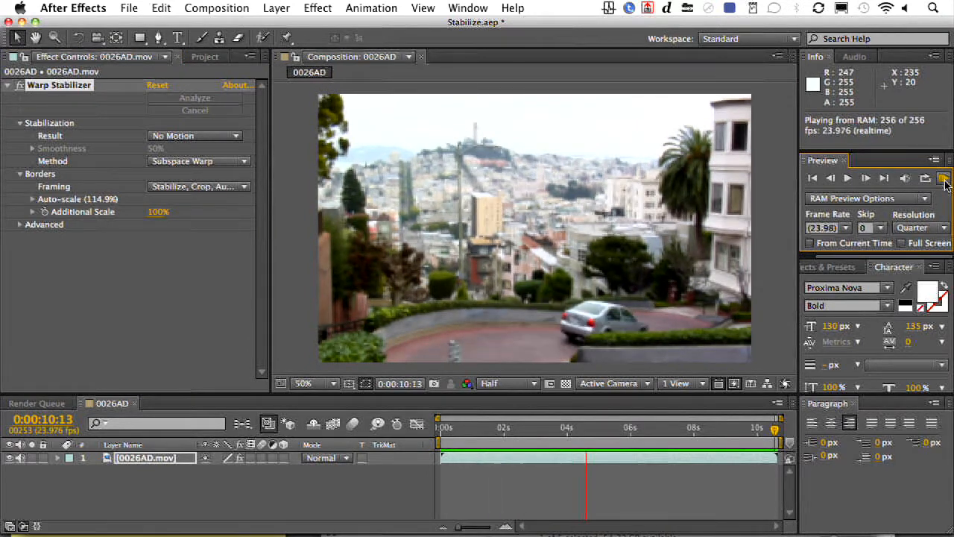
{"action": "left_click", "coordinate": [943, 180]}
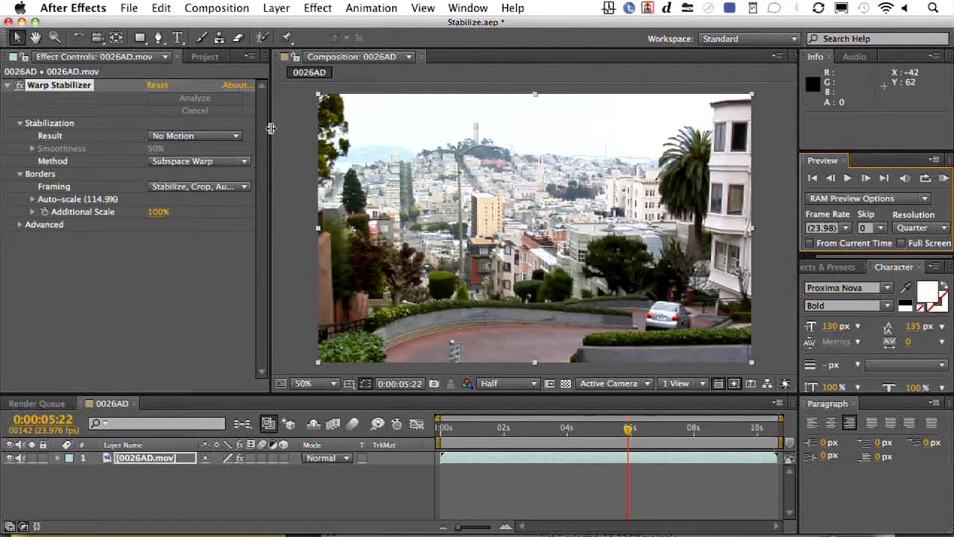
Set the stabilization method to Position with Stabilize Only framing, and check the clip in a RAM preview
{"action": "left_click", "coordinate": [212, 162]}
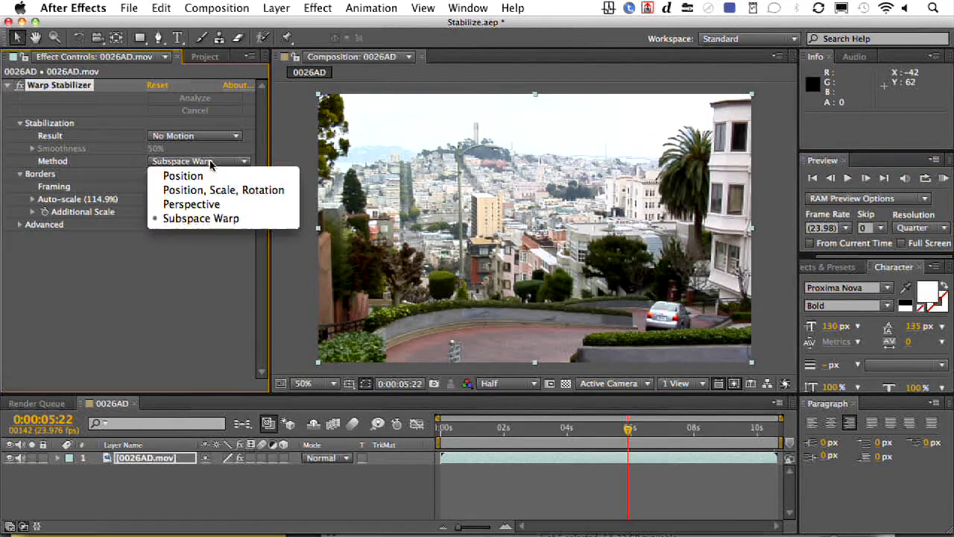
{"action": "left_click", "coordinate": [210, 175]}
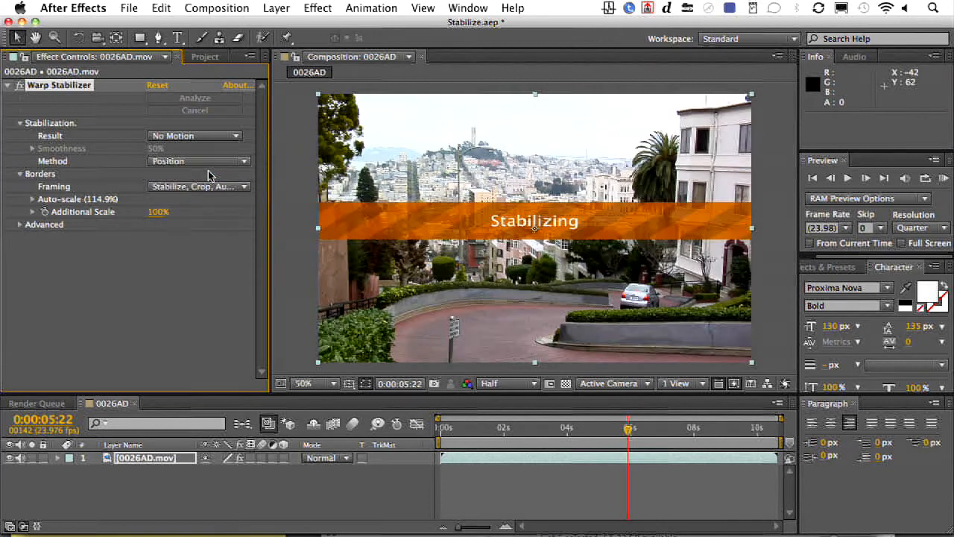
{"action": "left_click", "coordinate": [219, 191]}
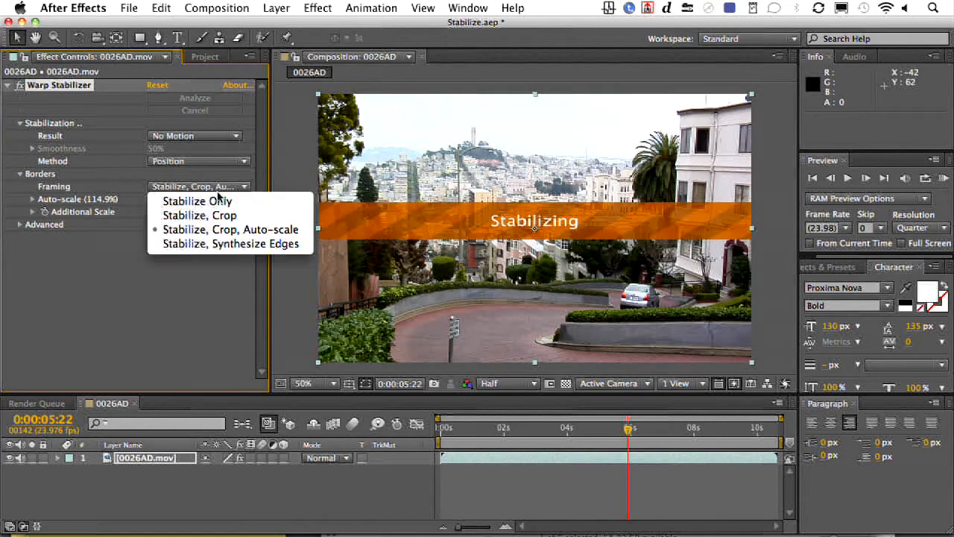
{"action": "left_click", "coordinate": [220, 202]}
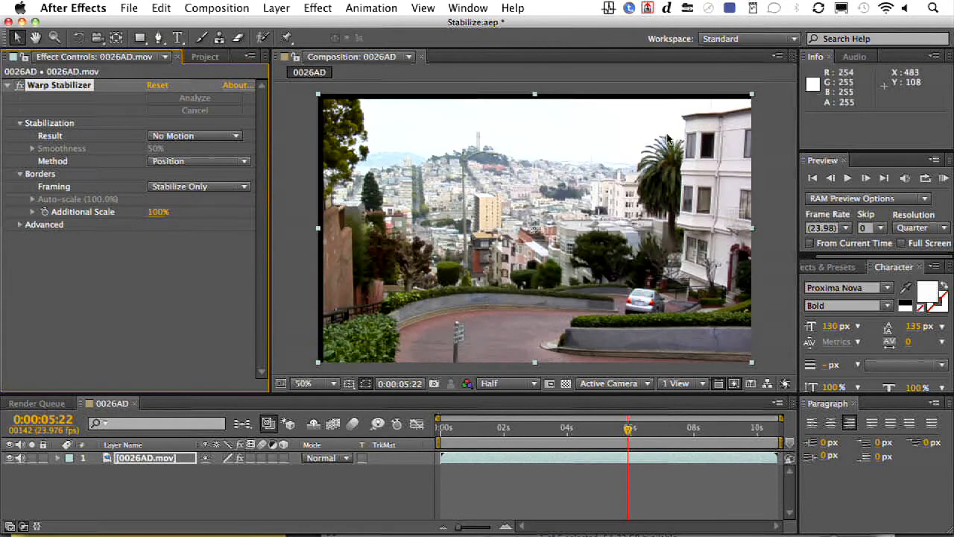
{"action": "left_click", "coordinate": [944, 178]}
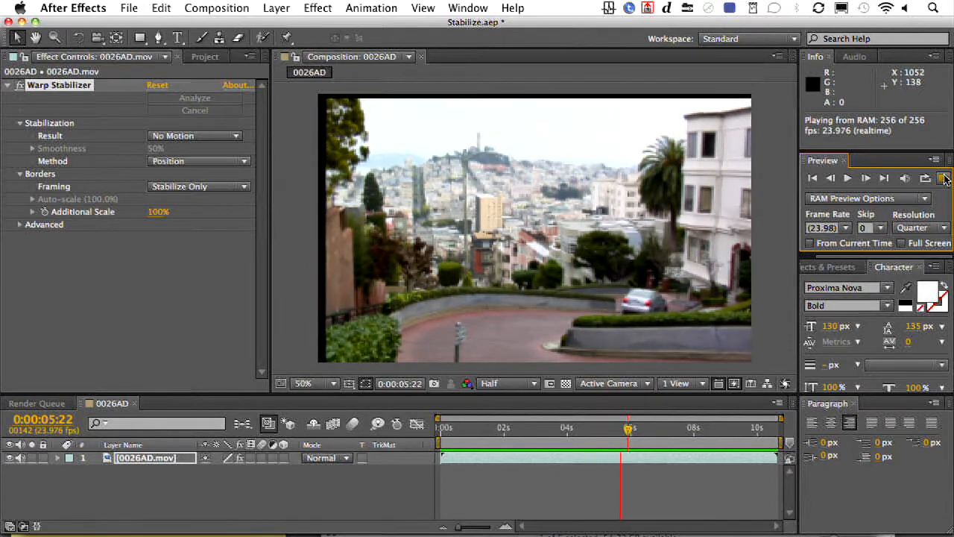
{"action": "left_click", "coordinate": [944, 178]}
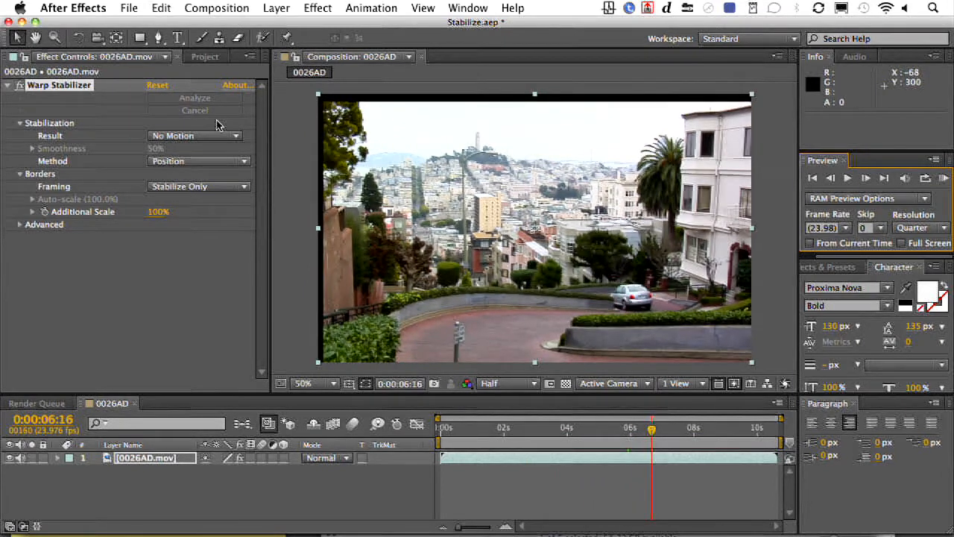
Switch the method from Position back to Subspace Warp and RAM preview the uncropped clip
{"action": "left_click", "coordinate": [222, 166]}
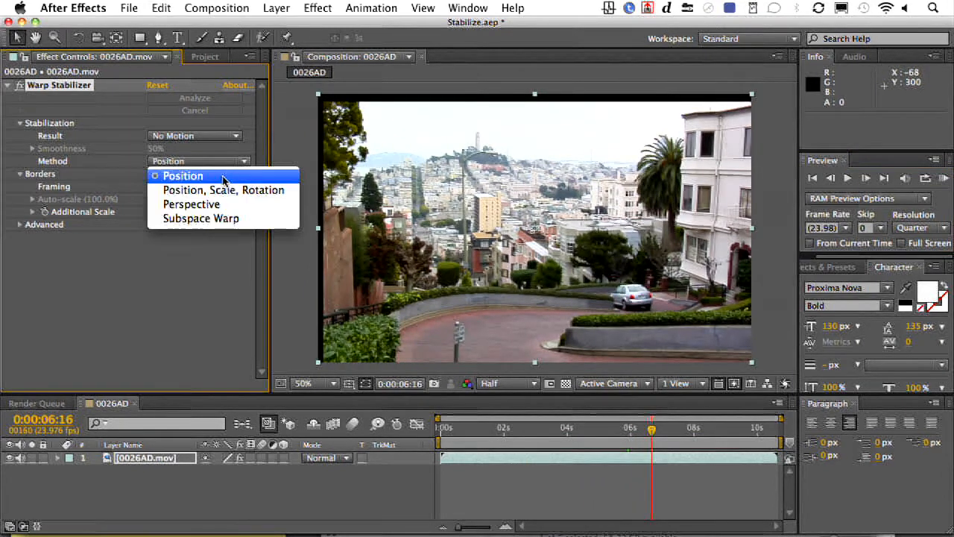
{"action": "left_click", "coordinate": [225, 217]}
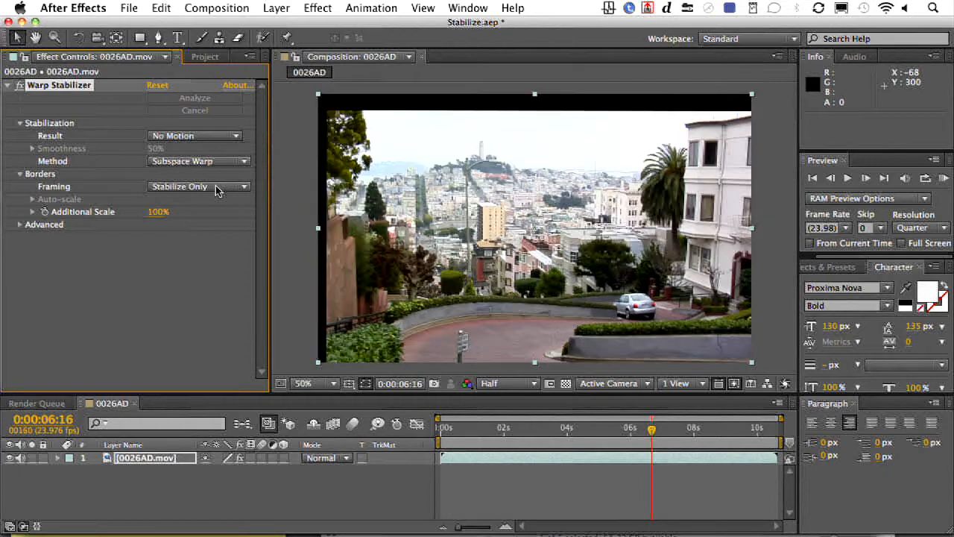
{"action": "left_click", "coordinate": [943, 178]}
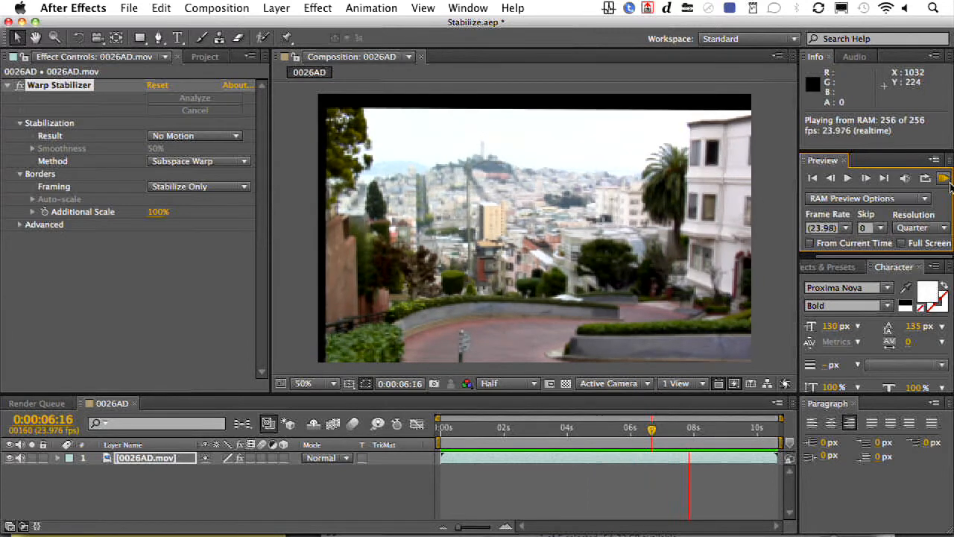
{"action": "left_click", "coordinate": [632, 103]}
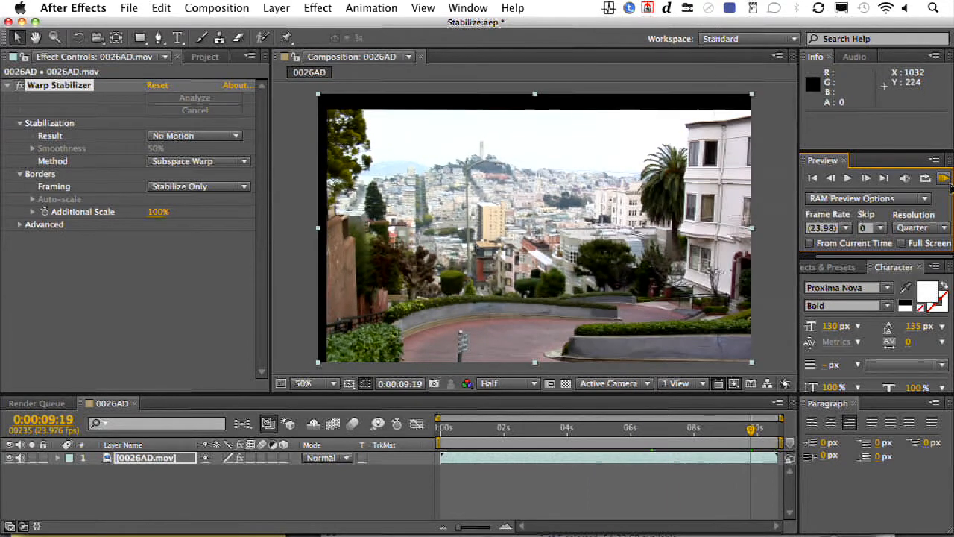
Set the border framing to Stabilize, Synthesize Edges
{"action": "left_click", "coordinate": [216, 188]}
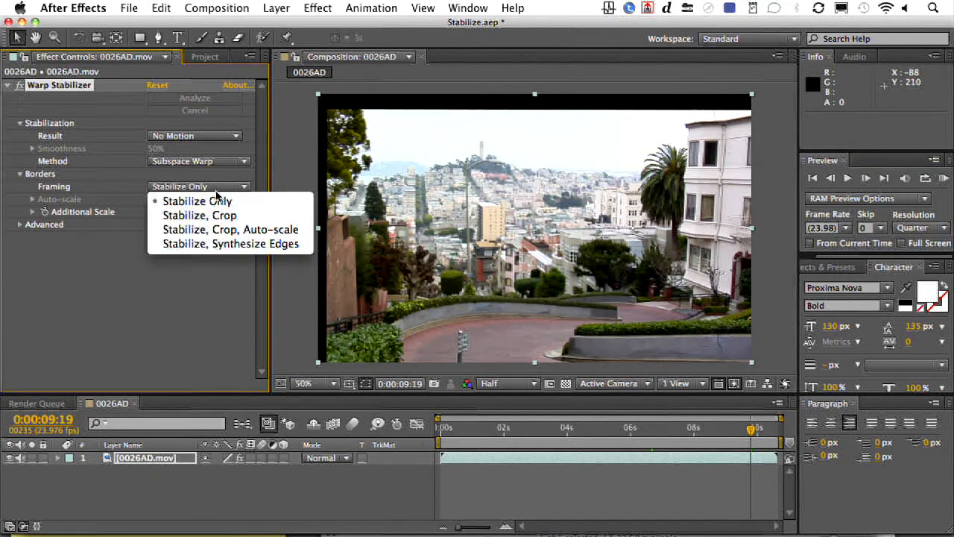
{"action": "left_click", "coordinate": [224, 244]}
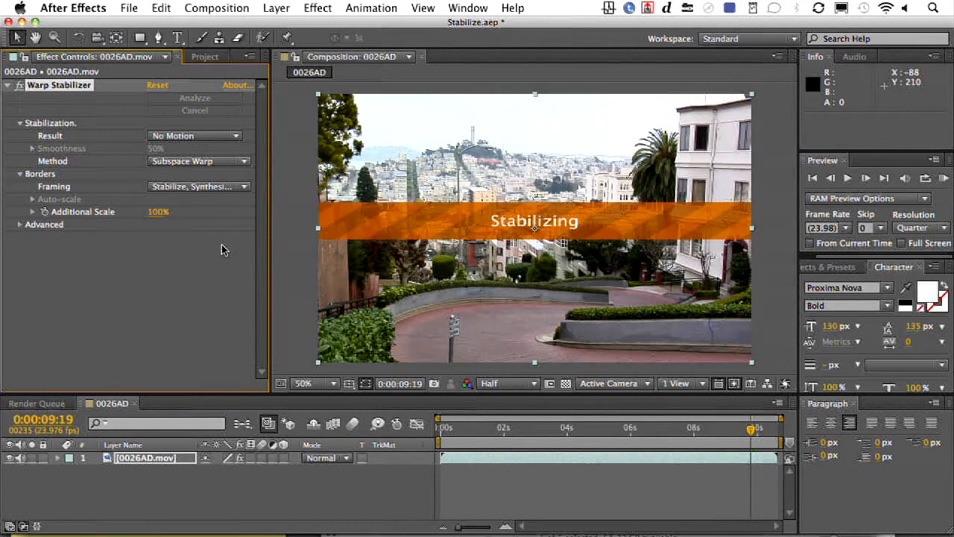
{"action": "left_click", "coordinate": [213, 193]}
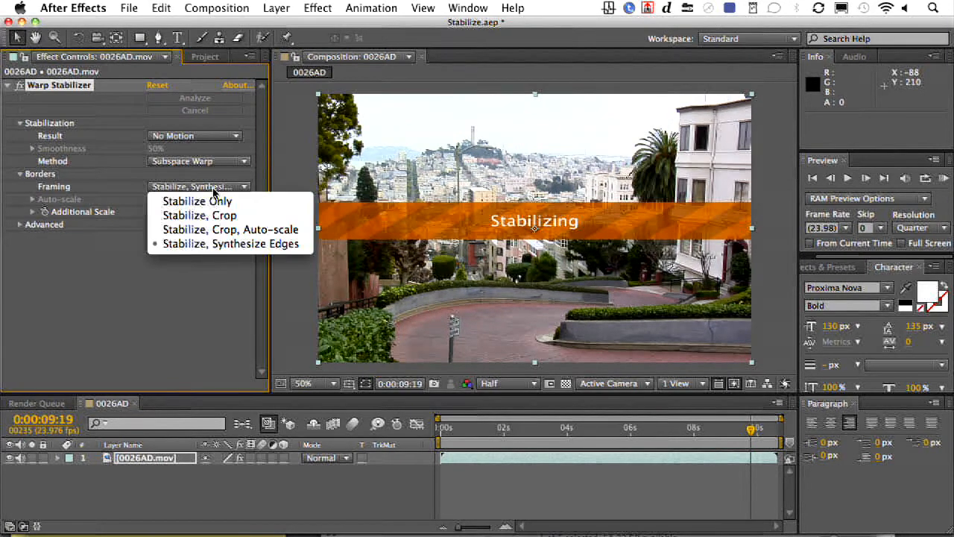
{"action": "left_click", "coordinate": [157, 300]}
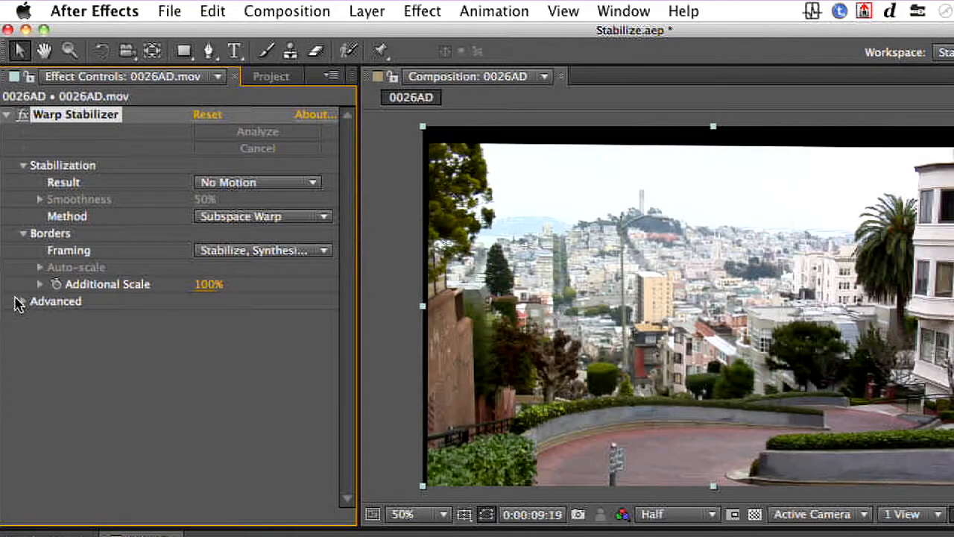
Expand the Auto-scale and Advanced settings and set Synthesis Edge Cropping to 2 for Left and 4 for Top
{"action": "left_click", "coordinate": [38, 267]}
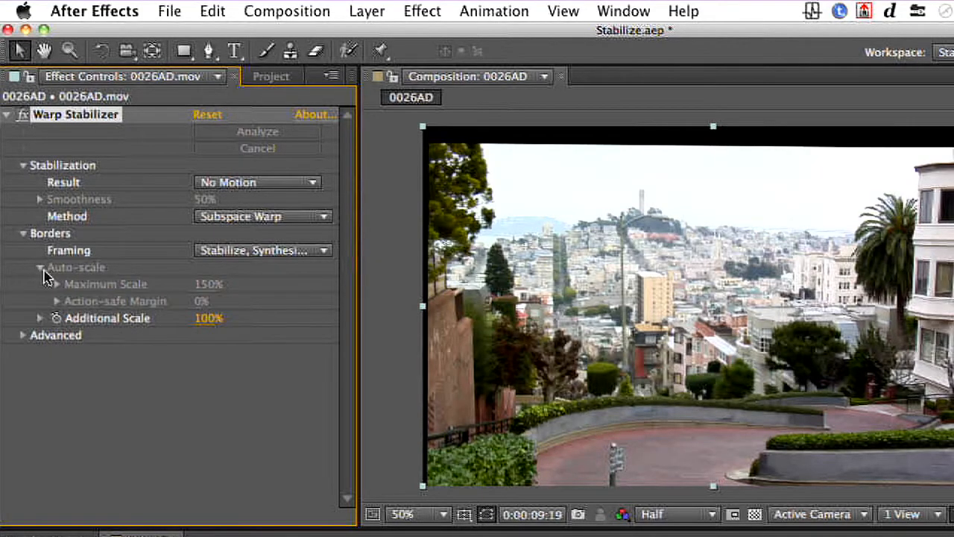
{"action": "left_click", "coordinate": [24, 336]}
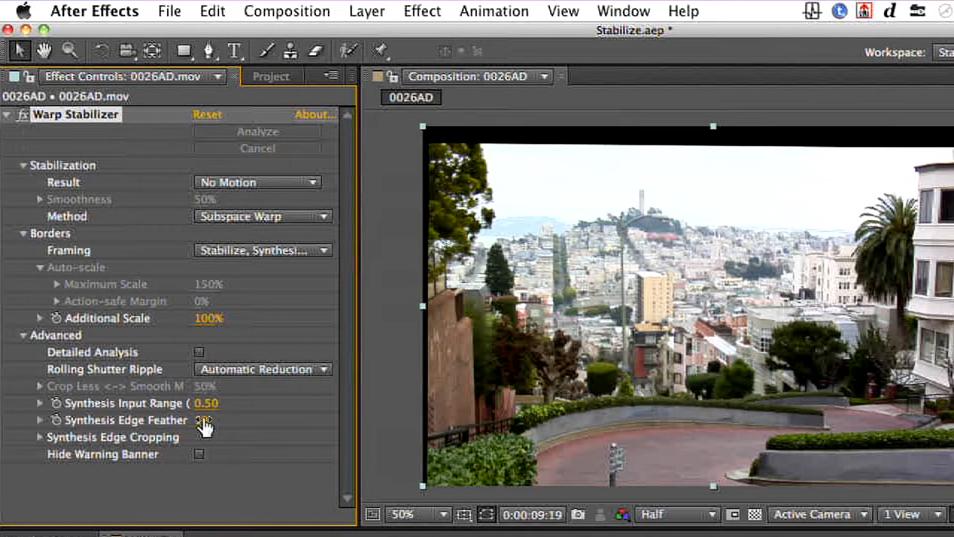
{"action": "left_click", "coordinate": [41, 440]}
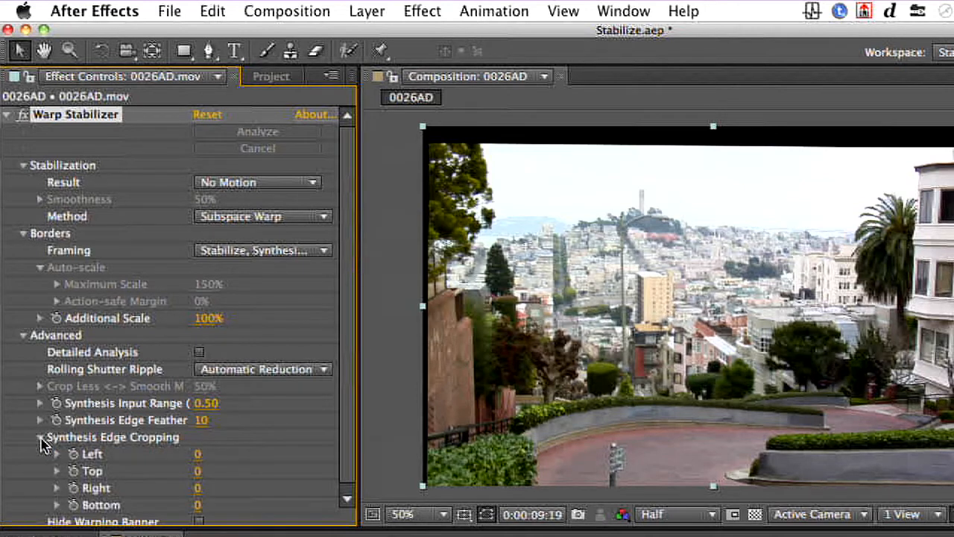
{"action": "left_click", "coordinate": [200, 452]}
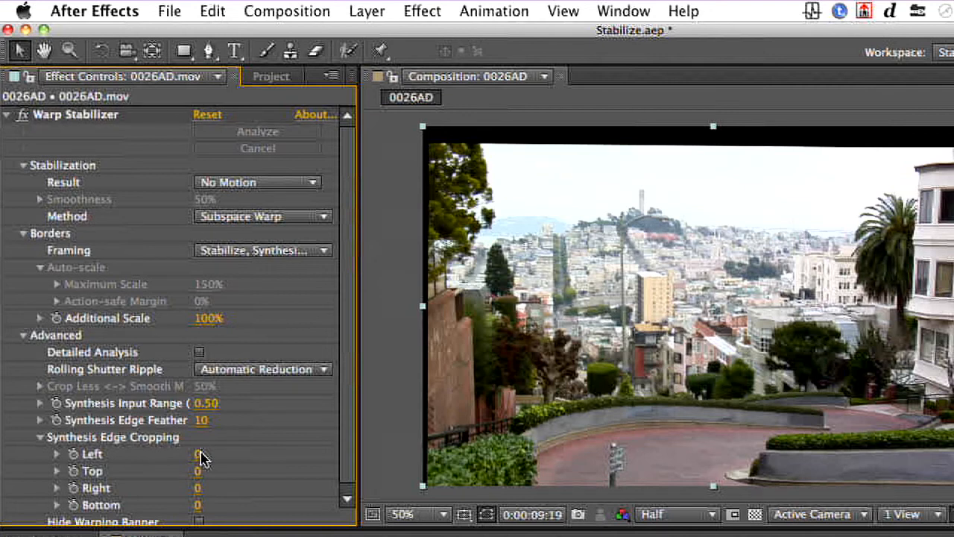
{"action": "left_click_drag", "start_coordinate": [199, 454], "coordinate": [224, 459]}
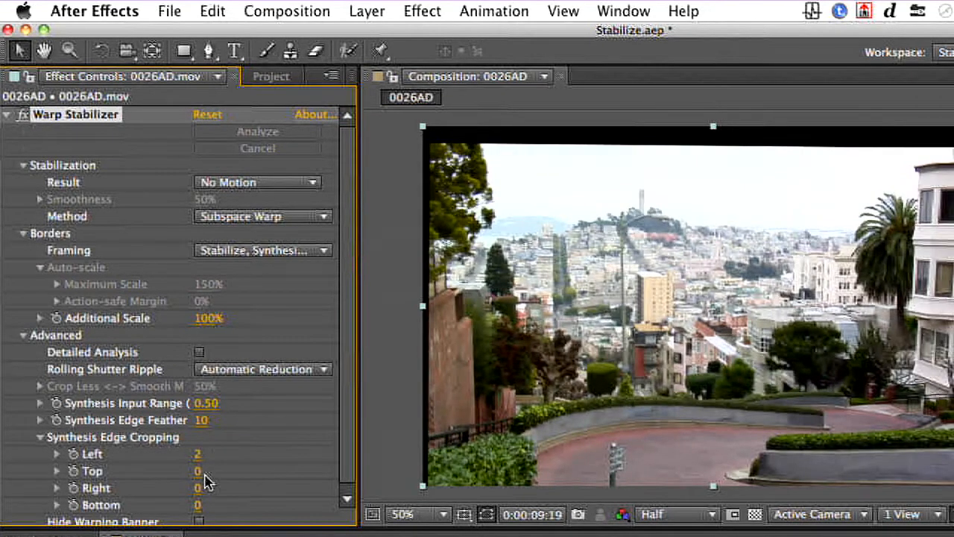
{"action": "left_click", "coordinate": [203, 474]}
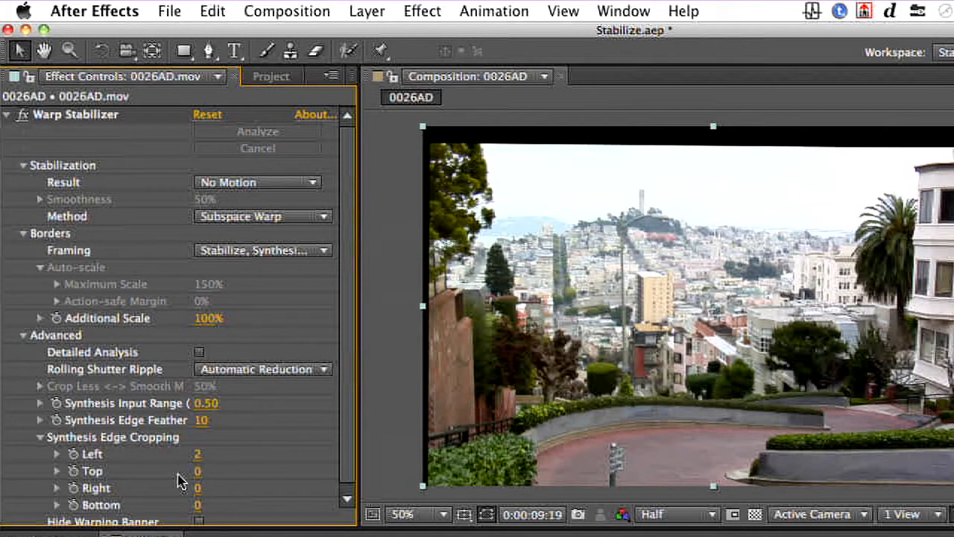
{"action": "left_click_drag", "start_coordinate": [197, 472], "coordinate": [233, 475]}
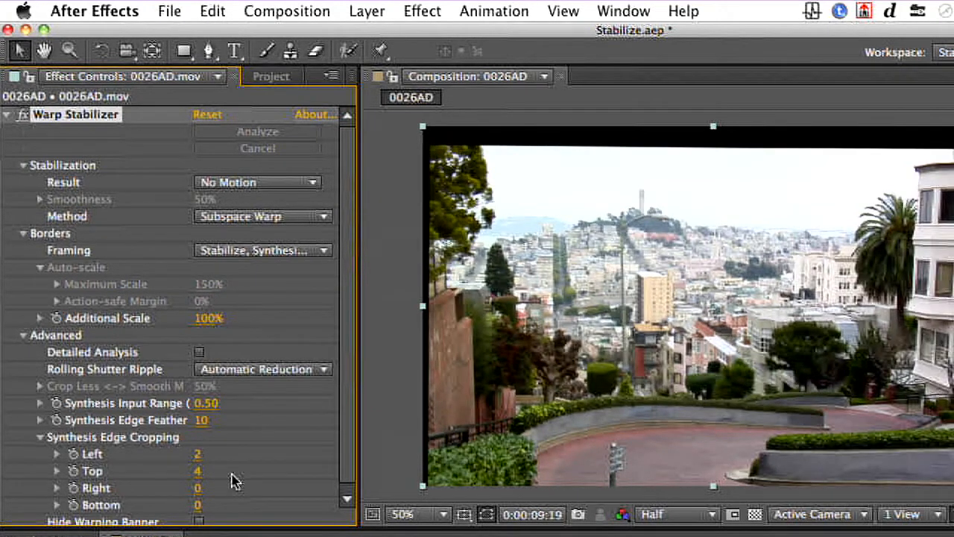
Set the framing to Stabilize, Crop, Auto-scale and play a RAM preview of the clip
{"action": "left_click", "coordinate": [301, 250]}
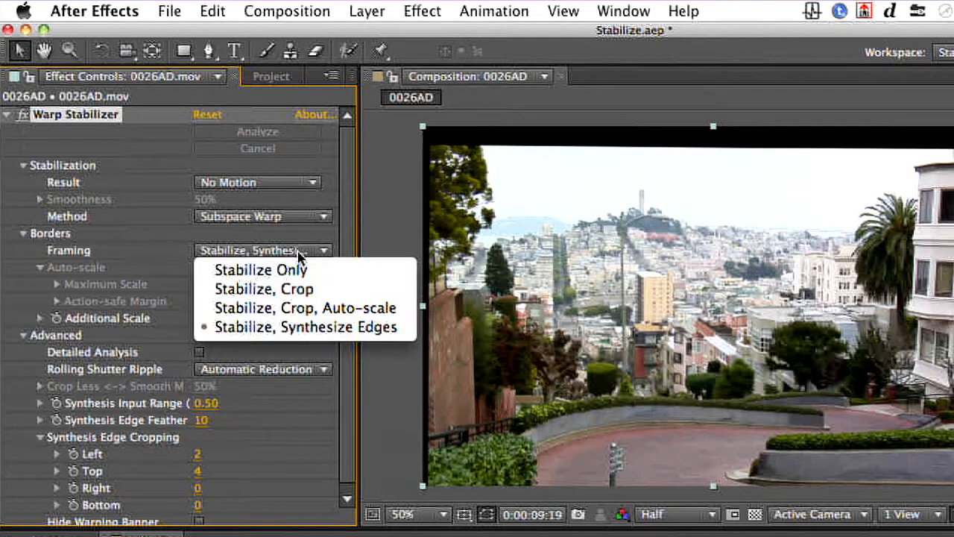
{"action": "left_click", "coordinate": [295, 307]}
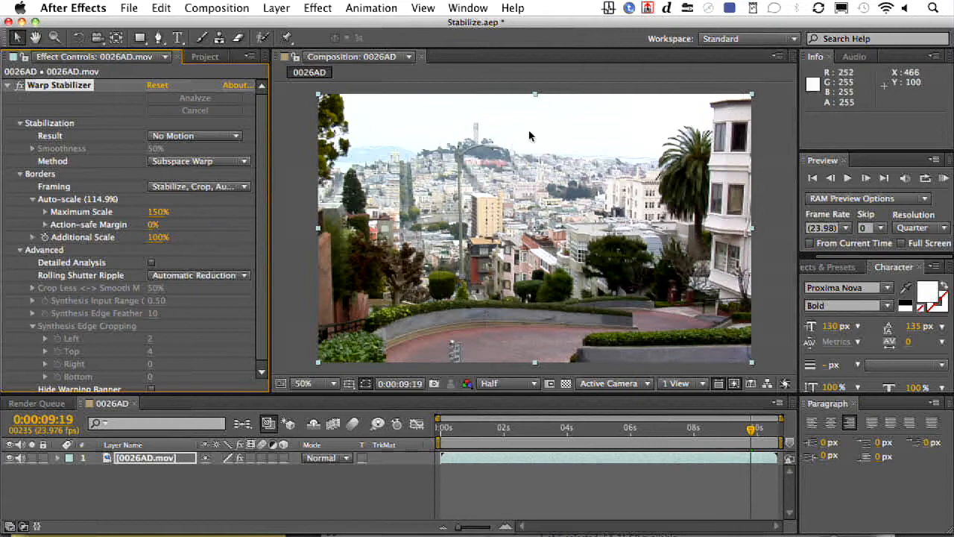
{"action": "left_click", "coordinate": [942, 178]}
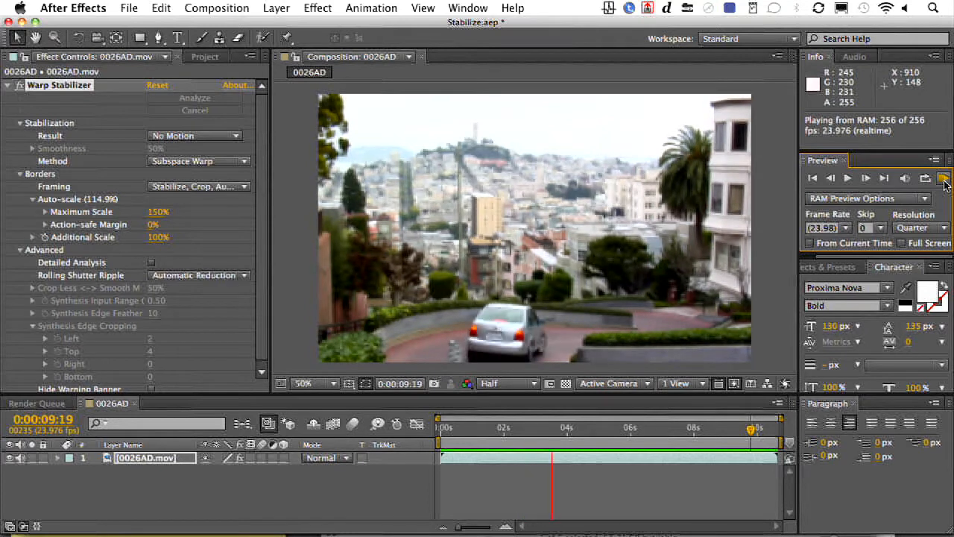
{"action": "left_click", "coordinate": [943, 181]}
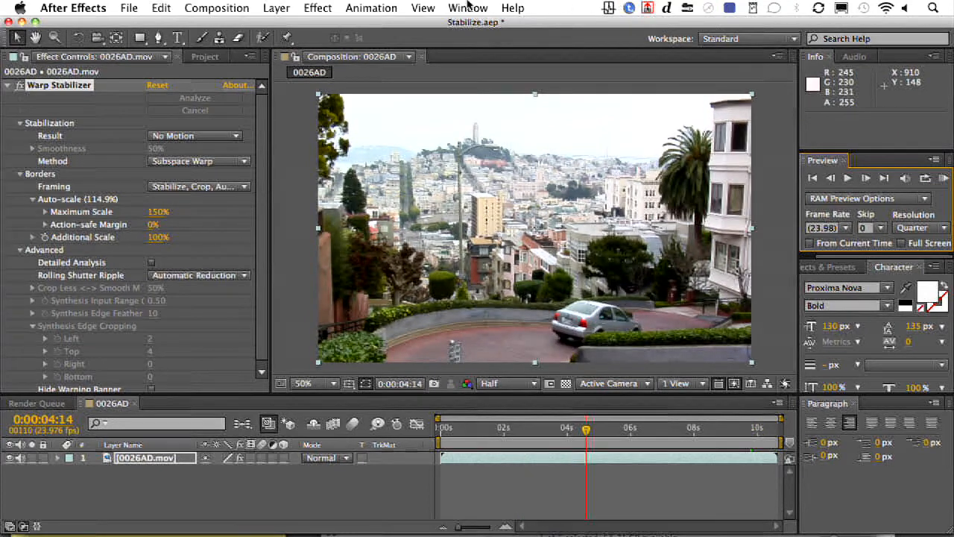
Create a new composition from the Bike.mov footage in the project
{"action": "left_click", "coordinate": [206, 57]}
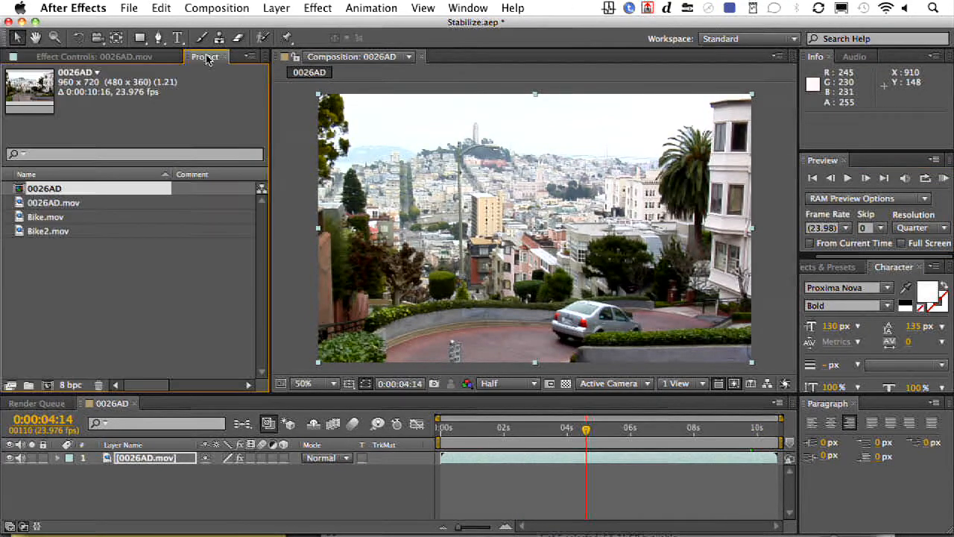
{"action": "left_click", "coordinate": [21, 220]}
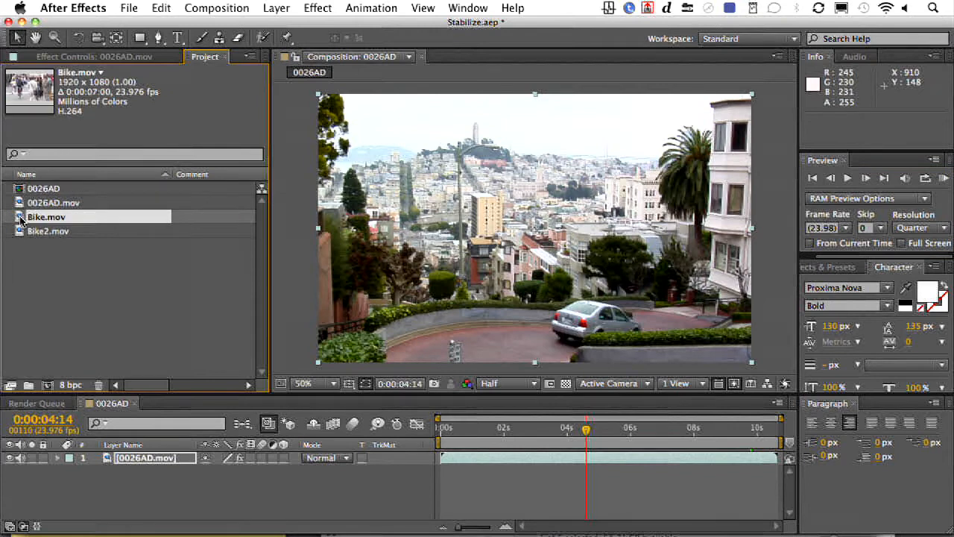
{"action": "left_click_drag", "start_coordinate": [20, 220], "coordinate": [47, 384]}
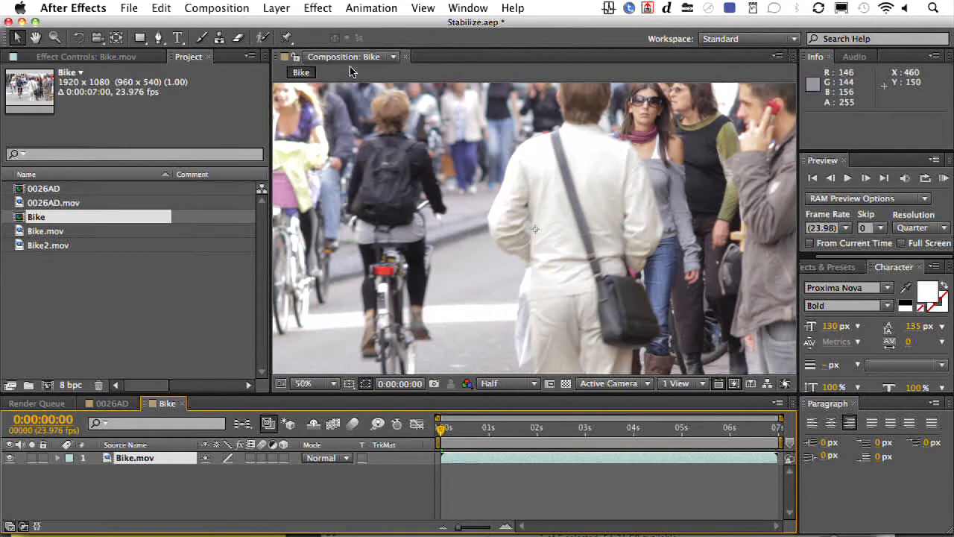
Apply Stabilize Motion to the Bike.mov layer and expand the Advanced settings to examine the Rolling Shutter Ripple option
{"action": "left_click", "coordinate": [353, 6]}
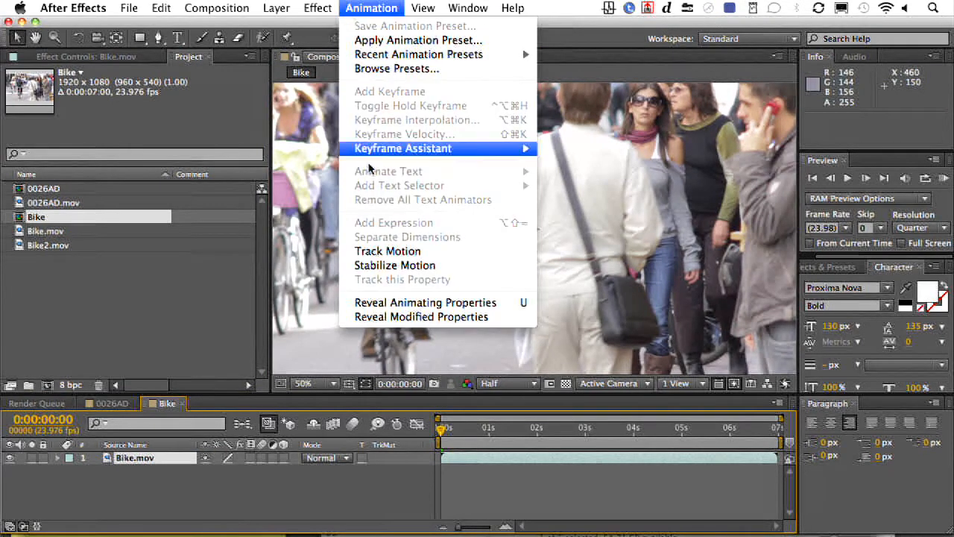
{"action": "left_click", "coordinate": [370, 265]}
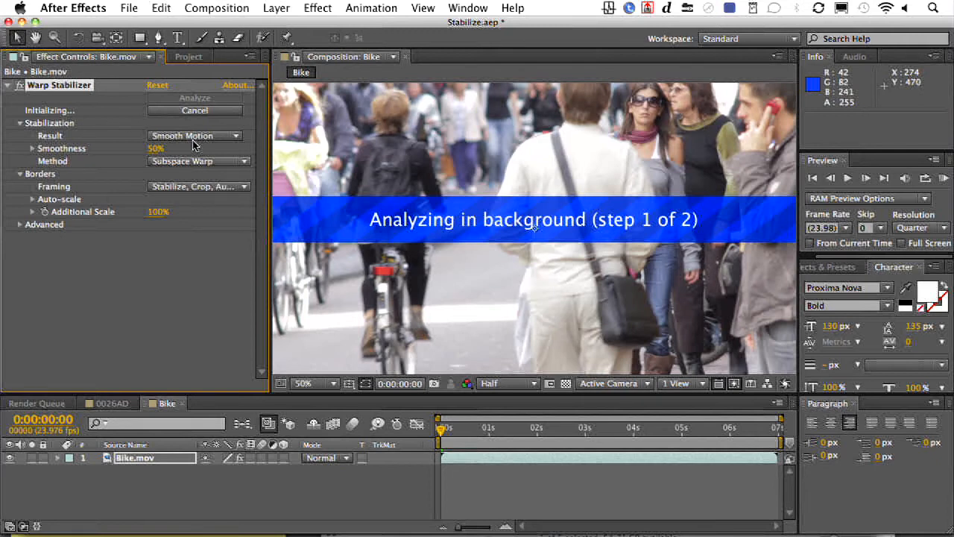
{"action": "left_click", "coordinate": [19, 225]}
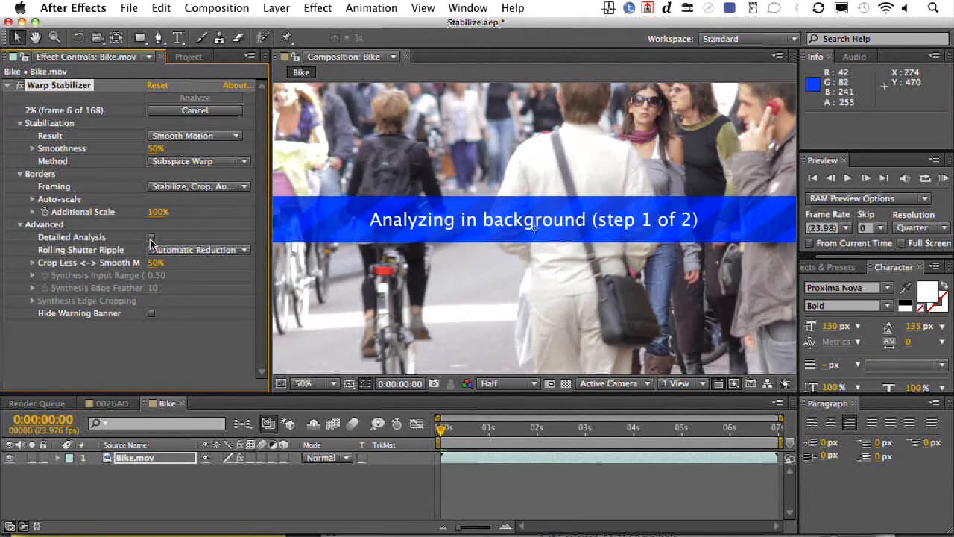
{"action": "left_click", "coordinate": [237, 252]}
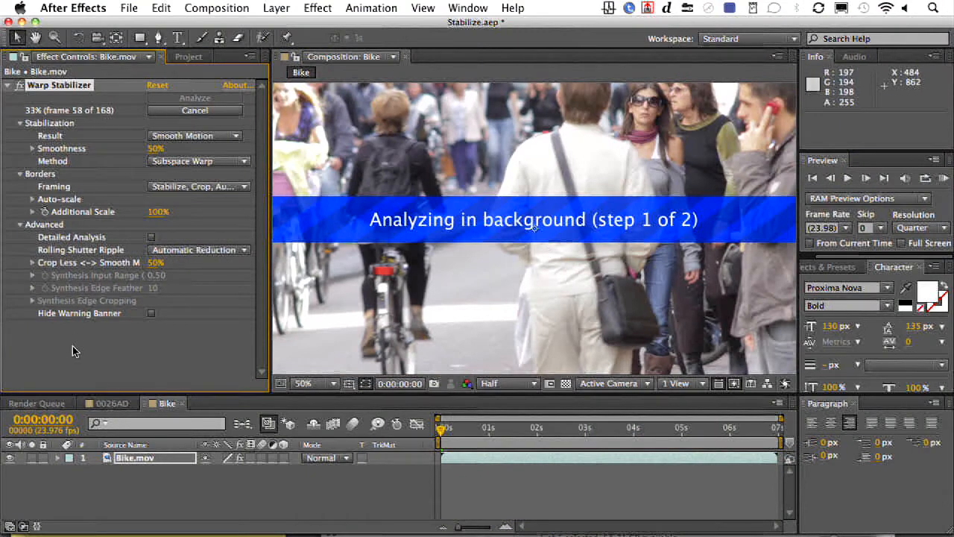
Open the original Bike.mov in QuickTime Player, play the unstabilized clip through, close it and return to After Effects
{"action": "double_click", "coordinate": [108, 460]}
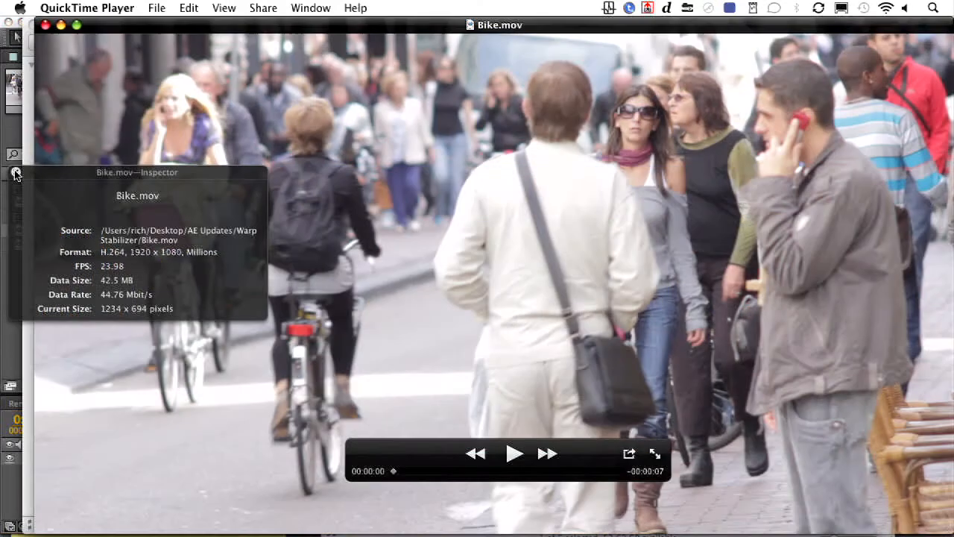
{"action": "key", "text": "super+i"}
{"action": "left_click", "coordinate": [511, 454]}
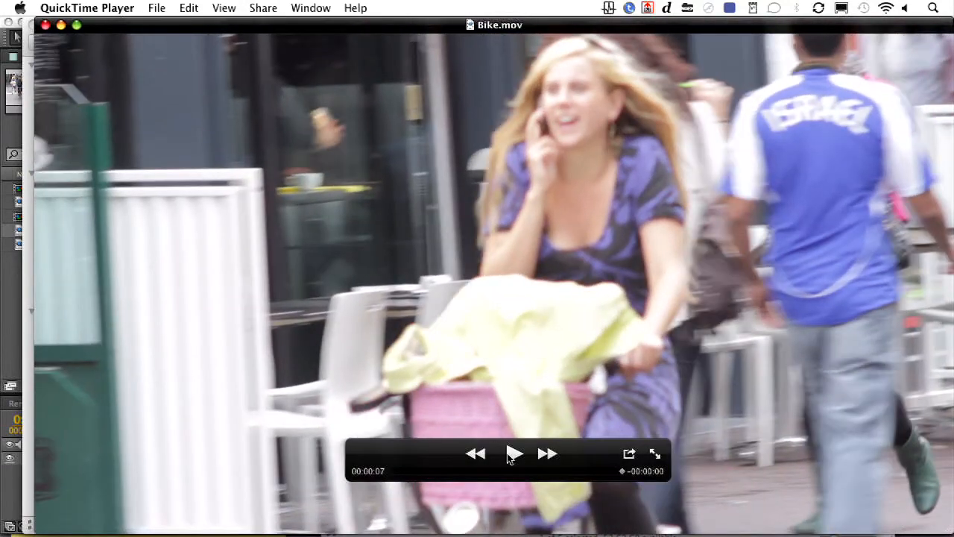
{"action": "left_click", "coordinate": [46, 26]}
{"action": "left_click", "coordinate": [8, 284]}
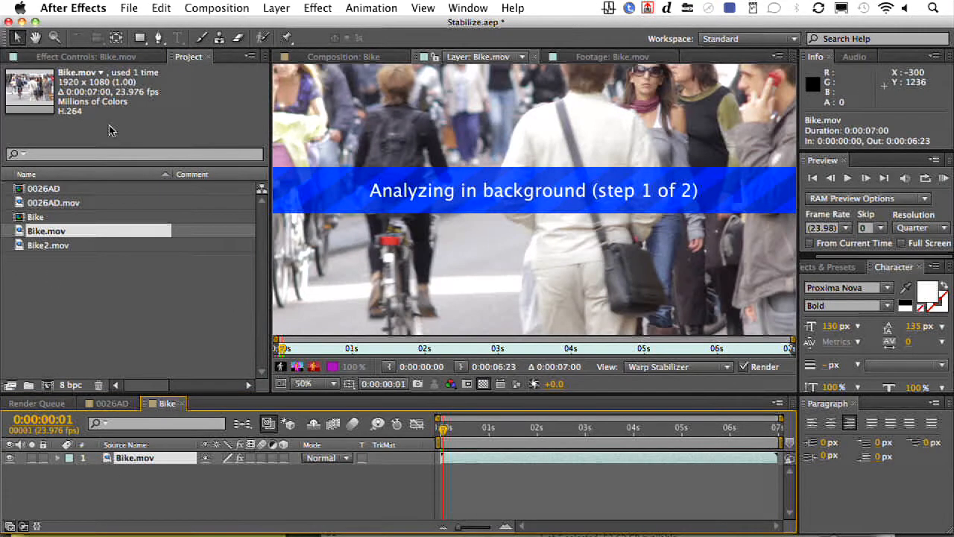
Show the Warp Stabilizer settings beside the Bike composition and view the frame at 25% magnification
{"action": "left_click", "coordinate": [102, 60]}
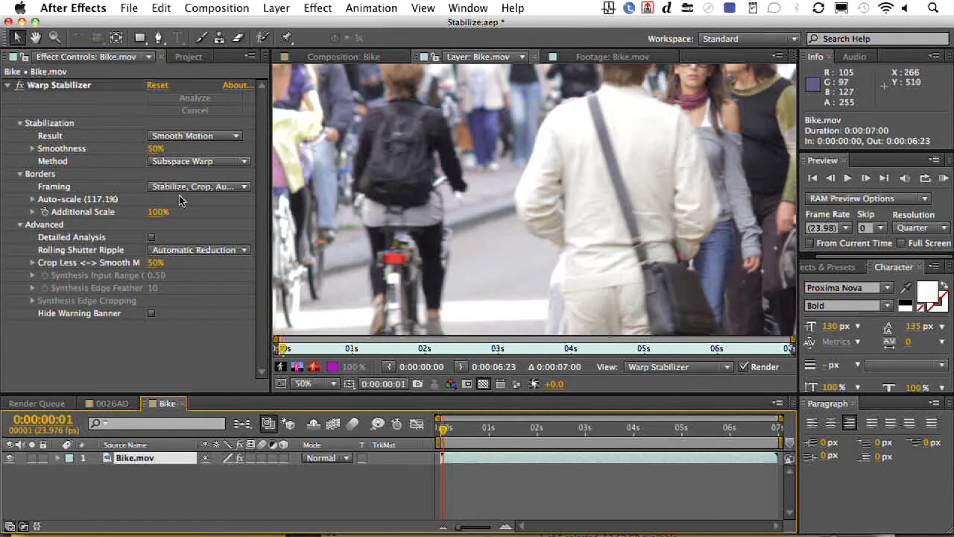
{"action": "left_click", "coordinate": [350, 56]}
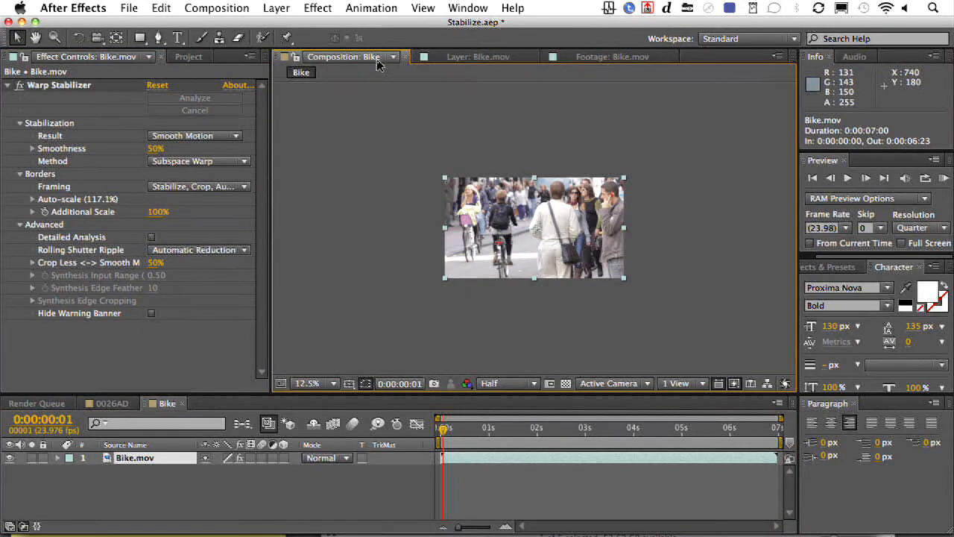
{"action": "key", "text": "period"}
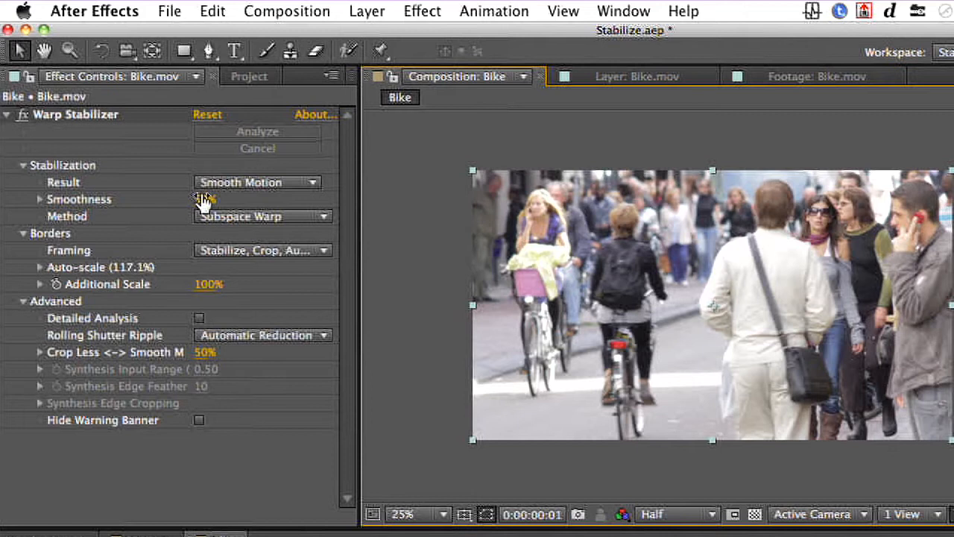
Set the stabilizer's Smoothness to 70% and play a RAM preview of the Bike clip
{"action": "left_click_drag", "start_coordinate": [203, 201], "coordinate": [226, 203]}
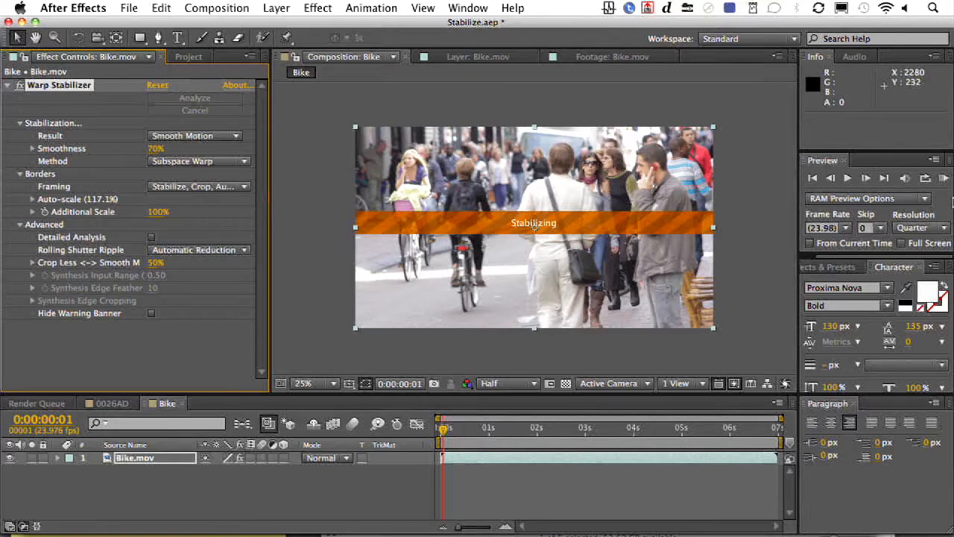
{"action": "left_click", "coordinate": [943, 178]}
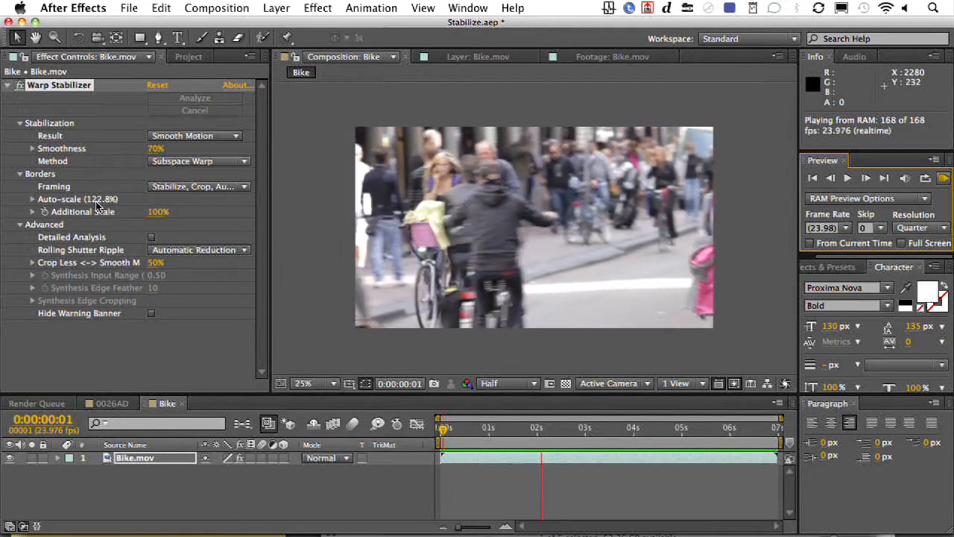
{"action": "key", "text": "space"}
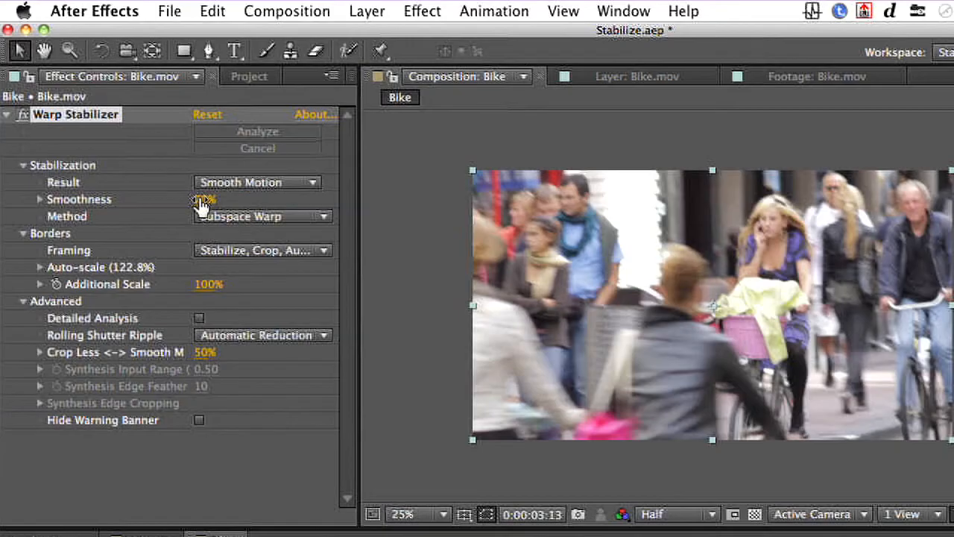
Set the stabilizer's Smoothness to 30% and start a RAM preview of the Bike clip
{"action": "left_click", "coordinate": [155, 149]}
{"action": "type", "text": "30"}
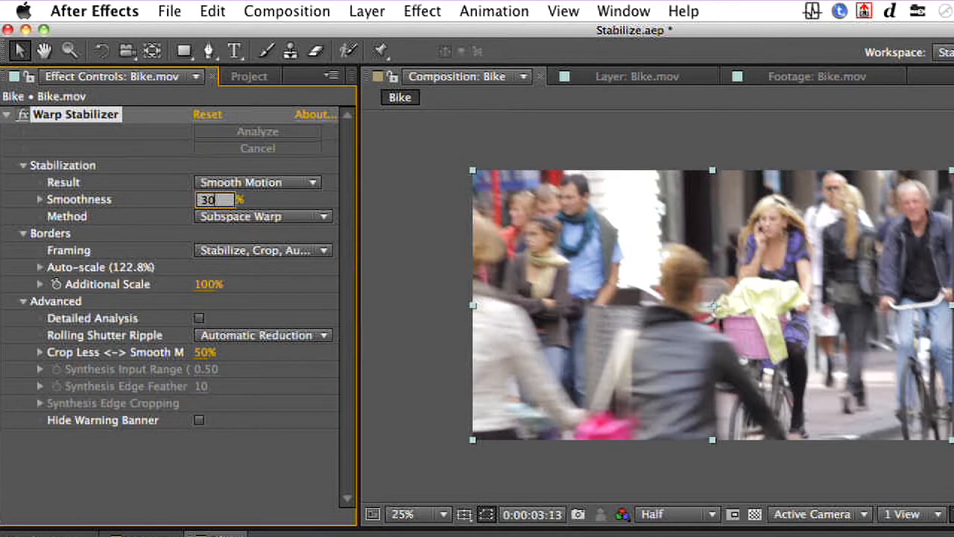
{"action": "key", "text": "Return"}
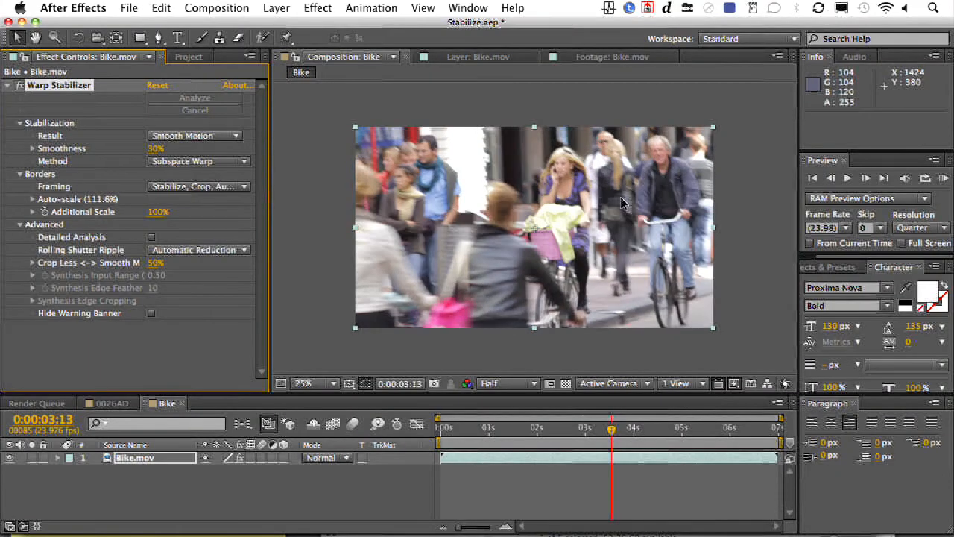
{"action": "left_click", "coordinate": [943, 178]}
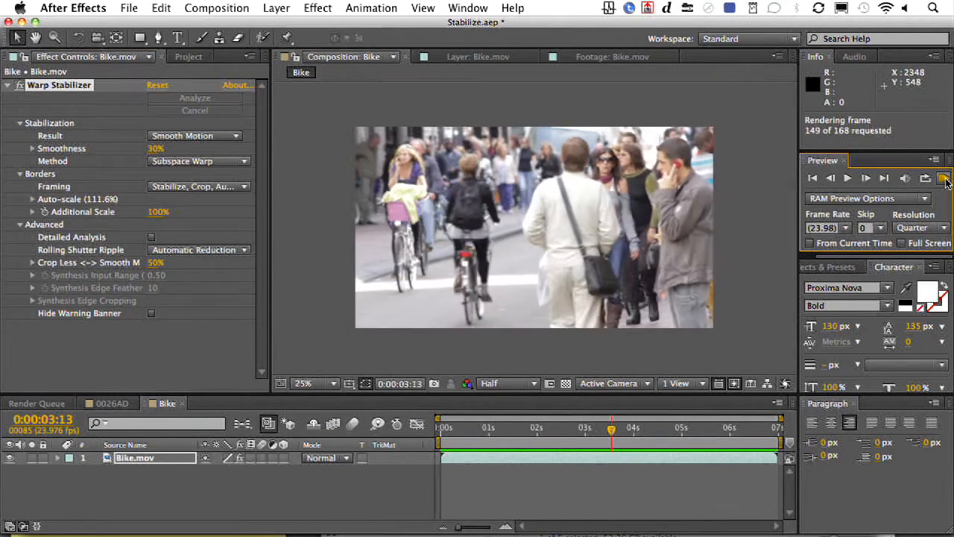